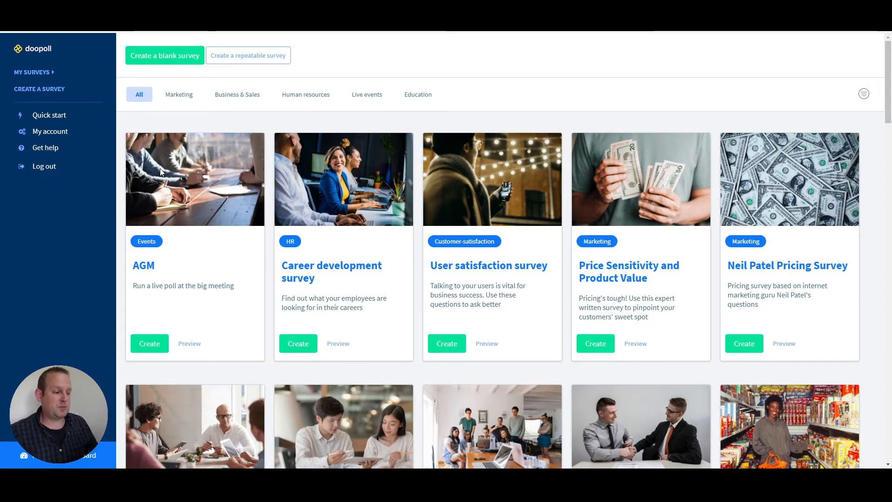
Step: Look through the survey templates offered in the gallery
scroll(426, 252, down, 9)
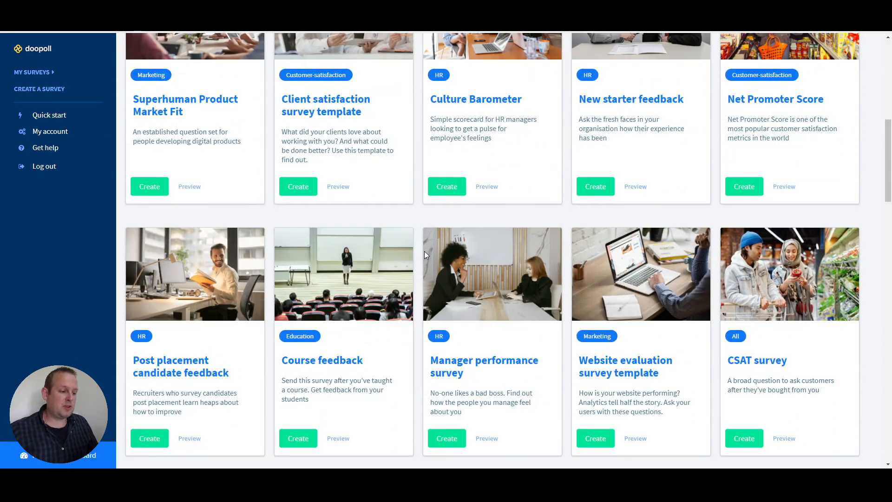
scroll(423, 252, down, 5)
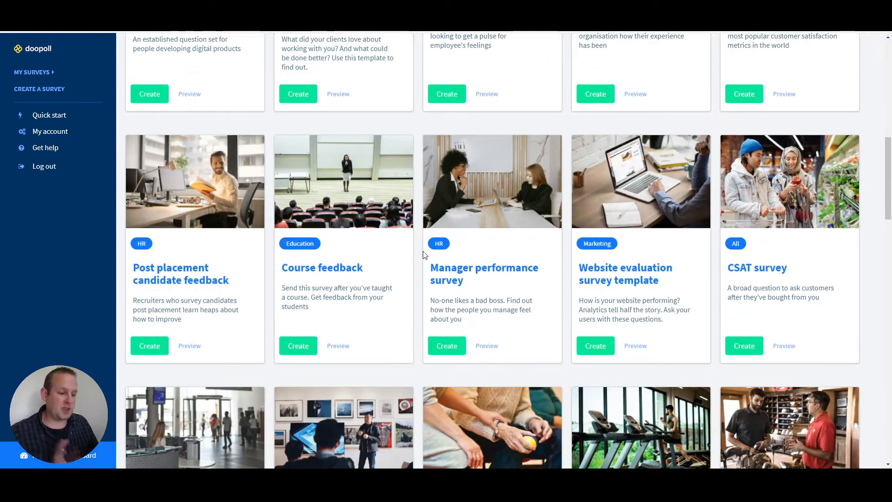
scroll(422, 253, down, 8)
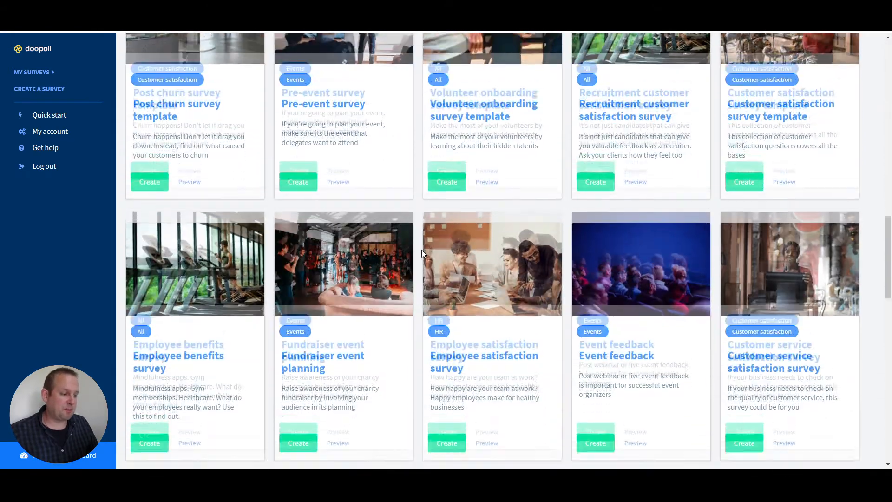
scroll(420, 251, down, 4)
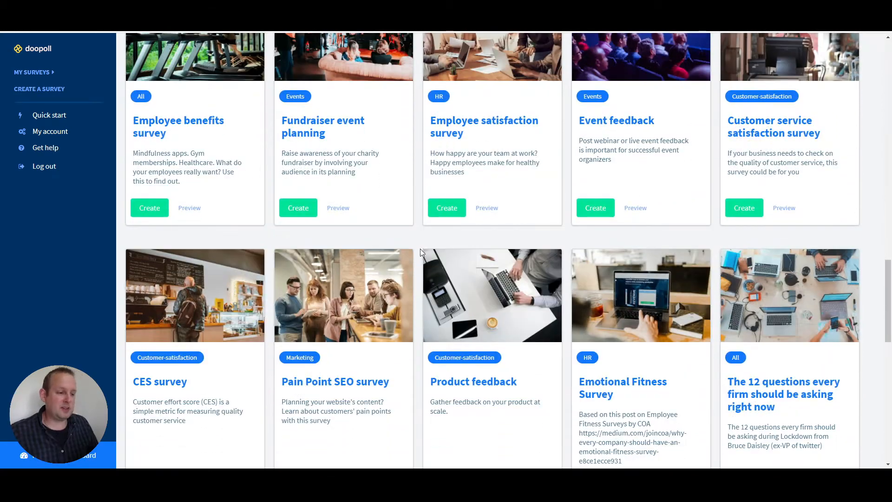
scroll(407, 237, down, 1)
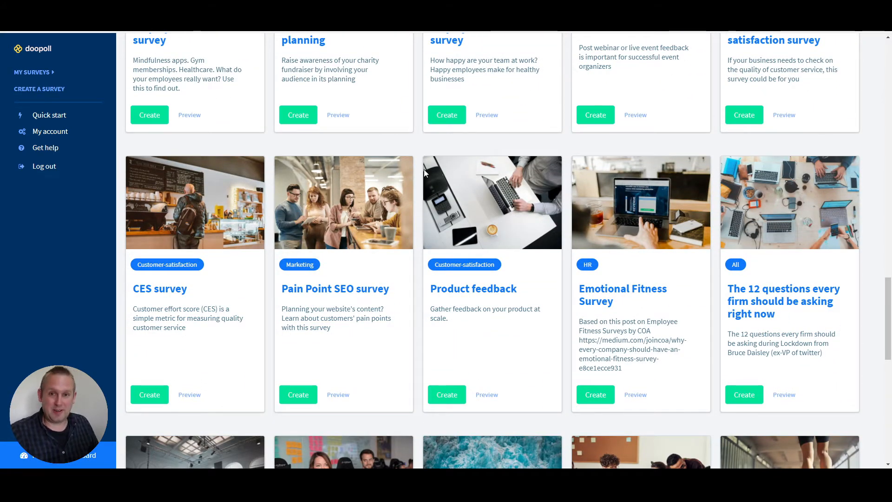
scroll(424, 169, down, 2)
scroll(422, 165, up, 20)
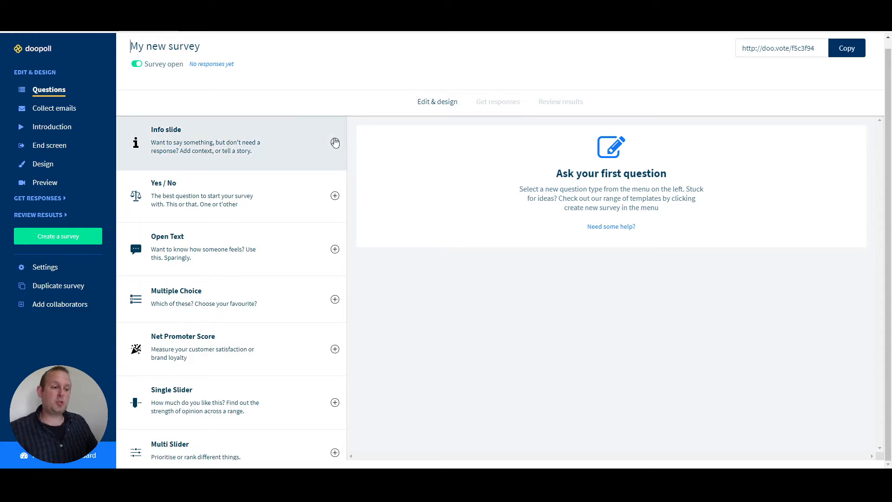
Step: Add an "Introduction" info slide reading "As our valued Pitchgrounder we value your feedback on how we are doing. Please help us by answering 3 simple questions"
click(304, 151)
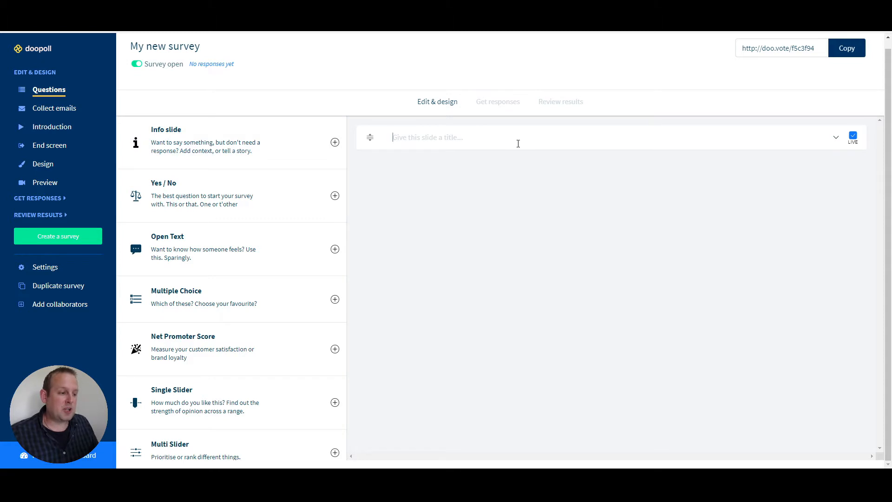
text(Introduction)
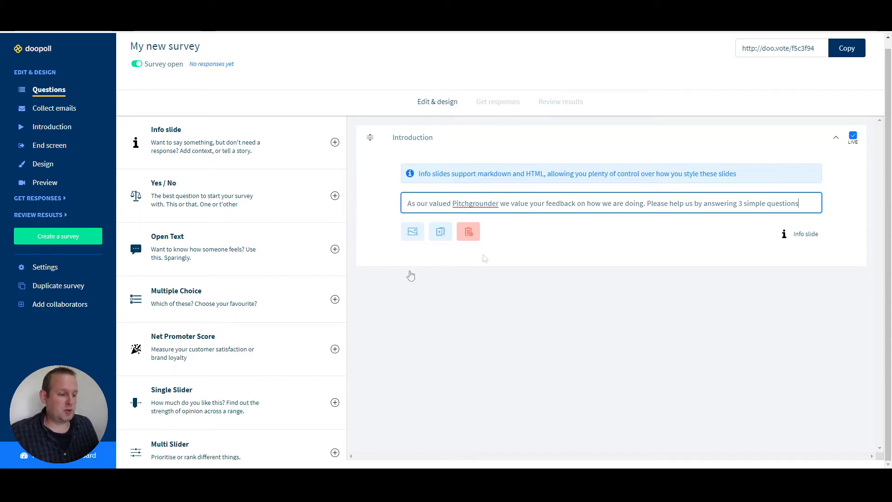
click(304, 112)
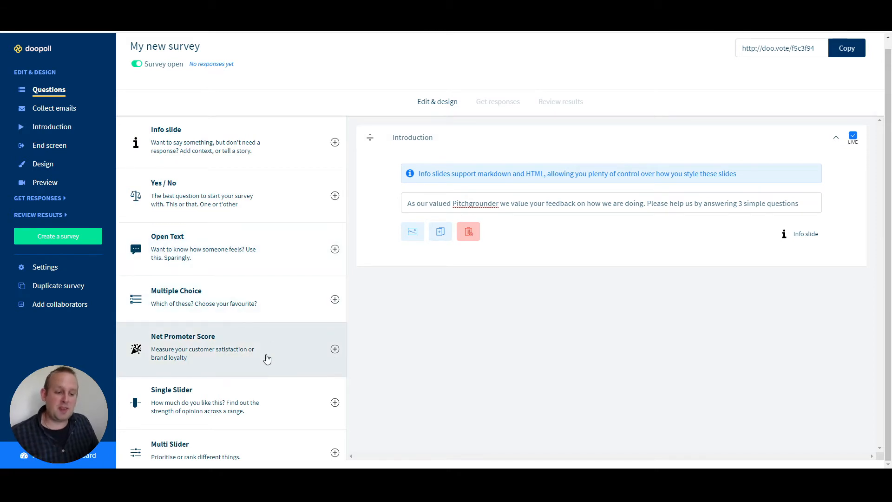
Step: Add an Open Text question "What is the last product you bought from us?" that does not allow skipping
scroll(267, 358, down, 1)
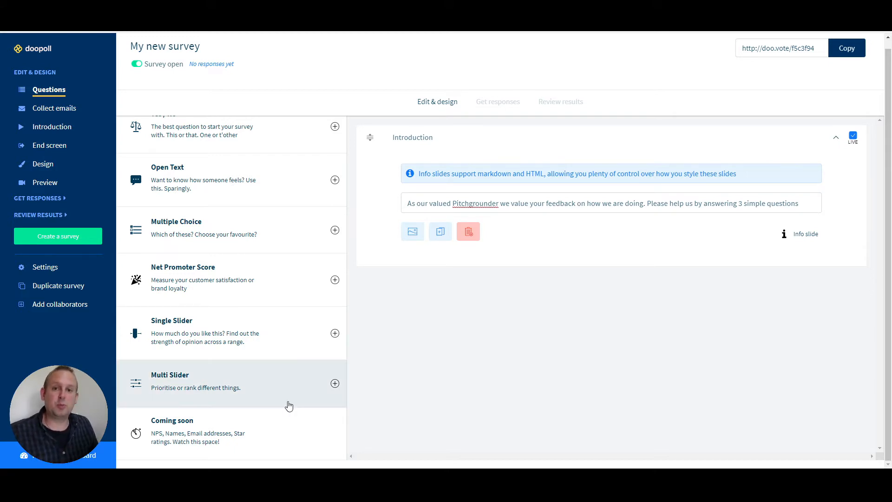
scroll(207, 309, up, 2)
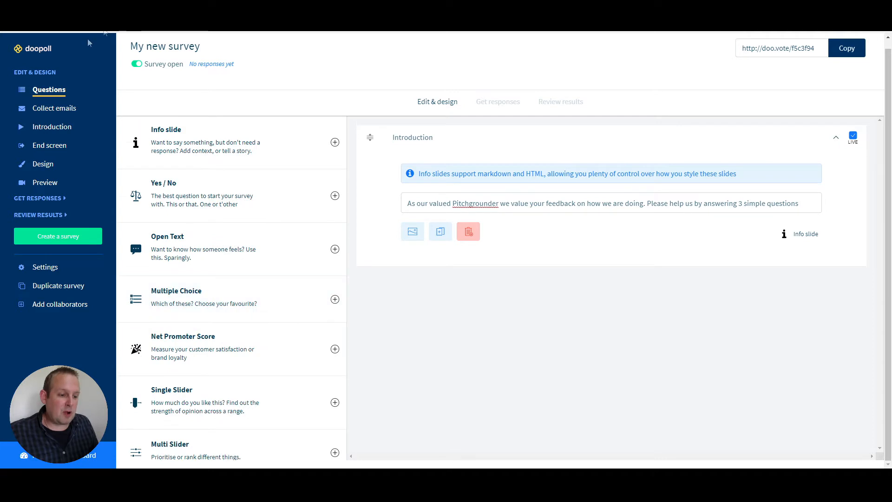
click(225, 258)
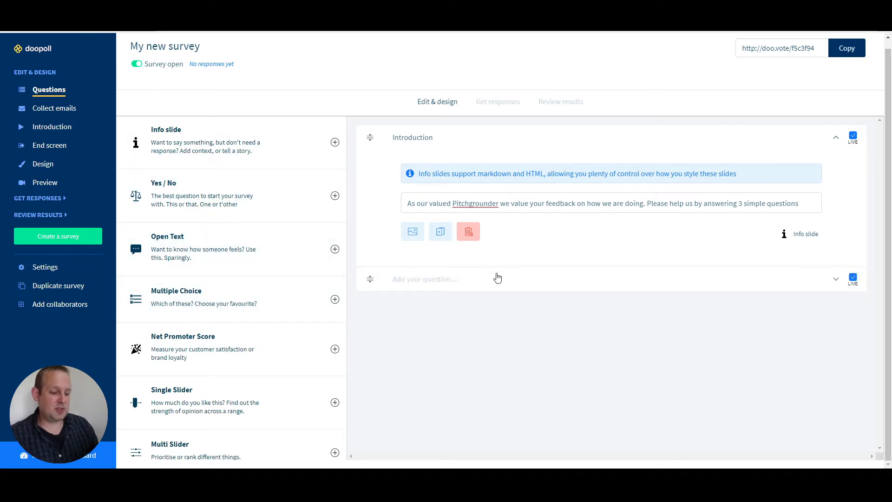
click(498, 278)
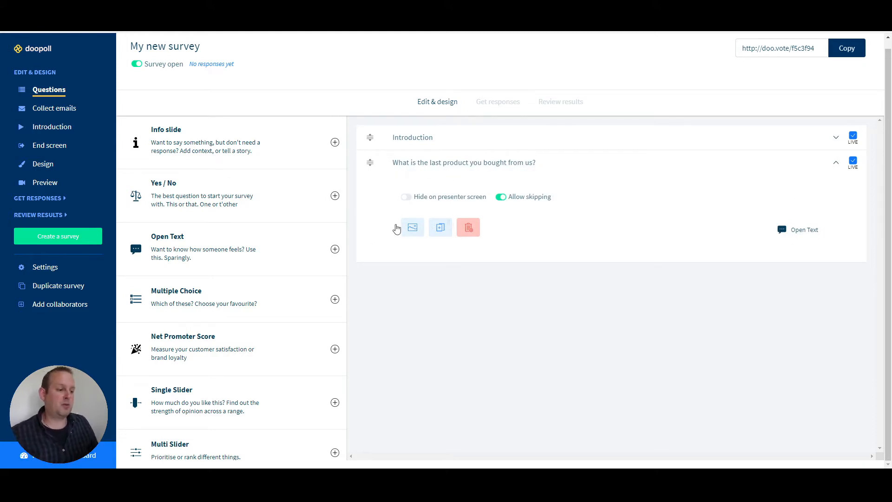
click(520, 203)
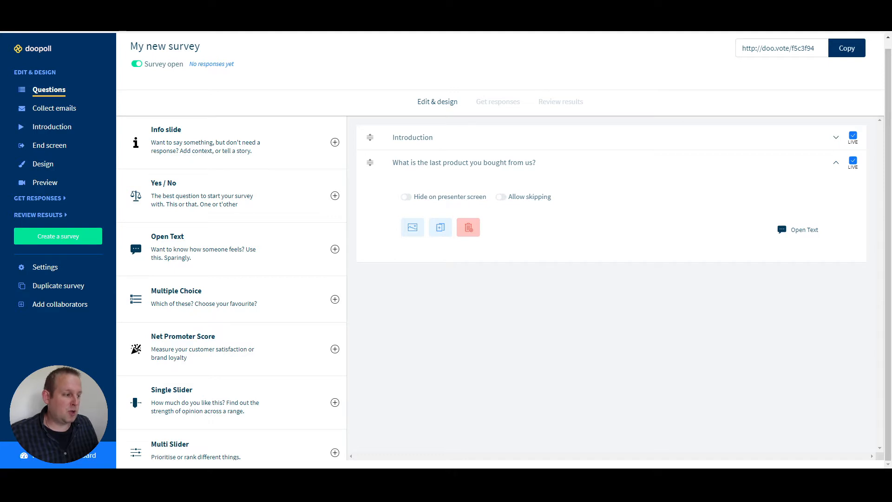
click(837, 165)
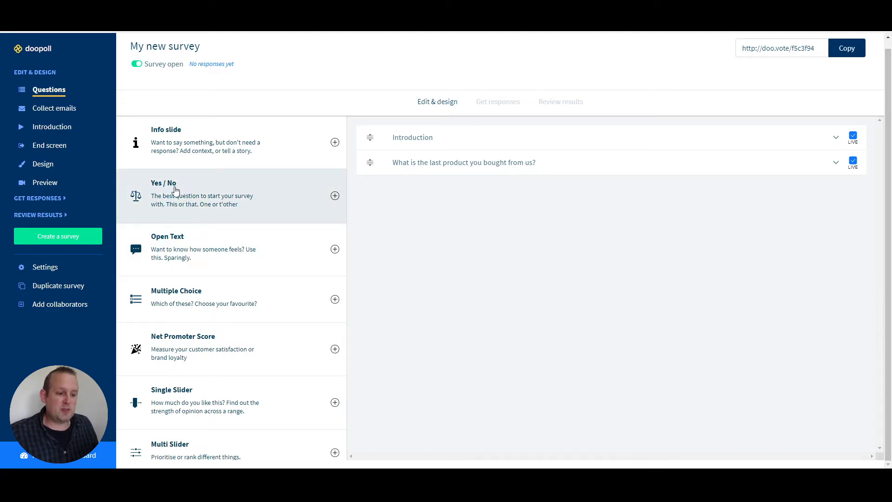
Step: Add a Yes/No question "And did you like the product?" with the choices "It's Awesome!" and "No not really"
drag(205, 224, 465, 199)
click(834, 188)
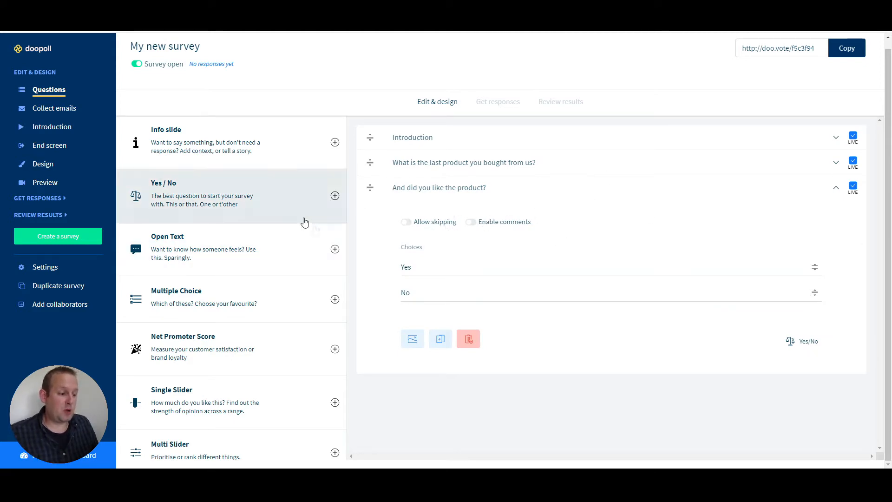
click(443, 263)
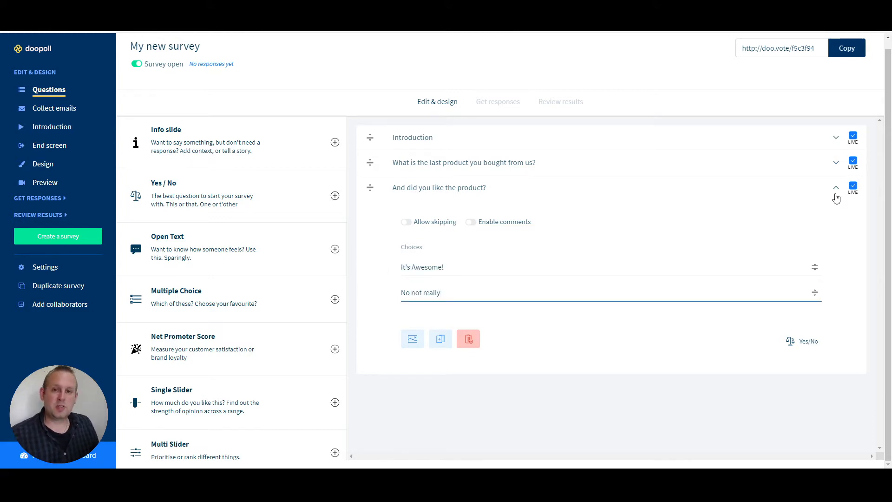
click(702, 219)
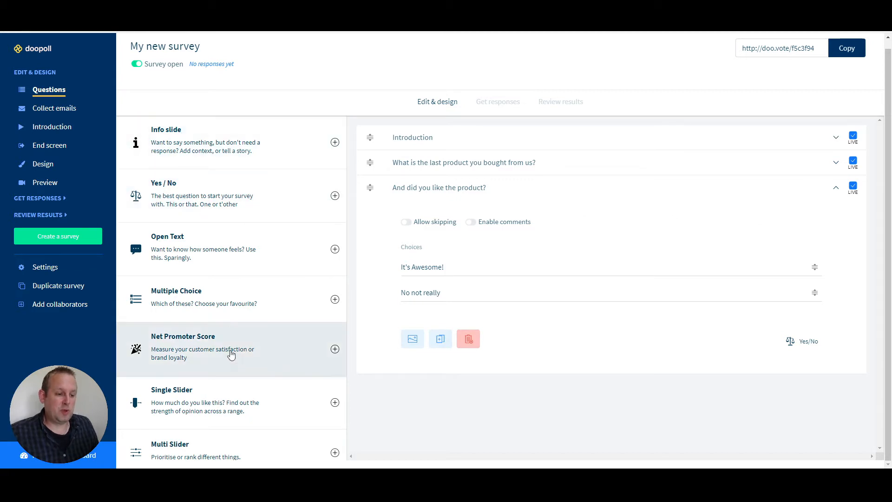
Step: Add a Multi Slider question "What would you like us to focus on to bring you the most value?" with three options, from Least to Highest priority
scroll(229, 277, down, 2)
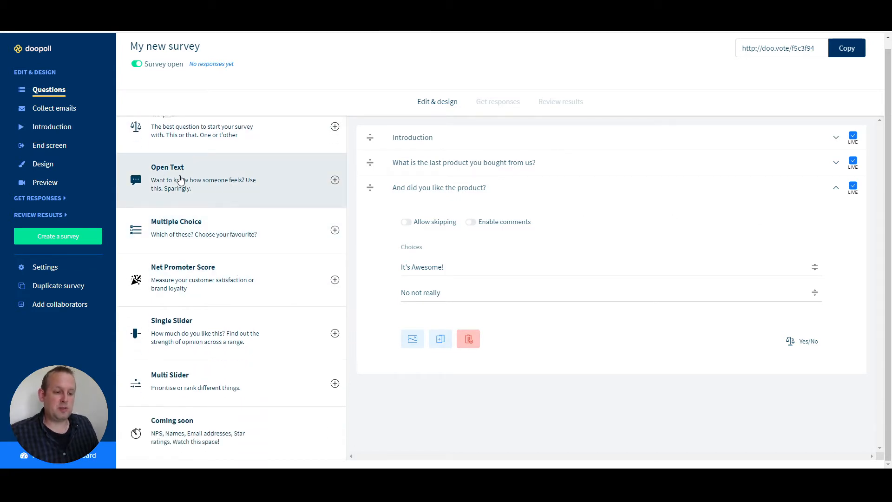
click(179, 375)
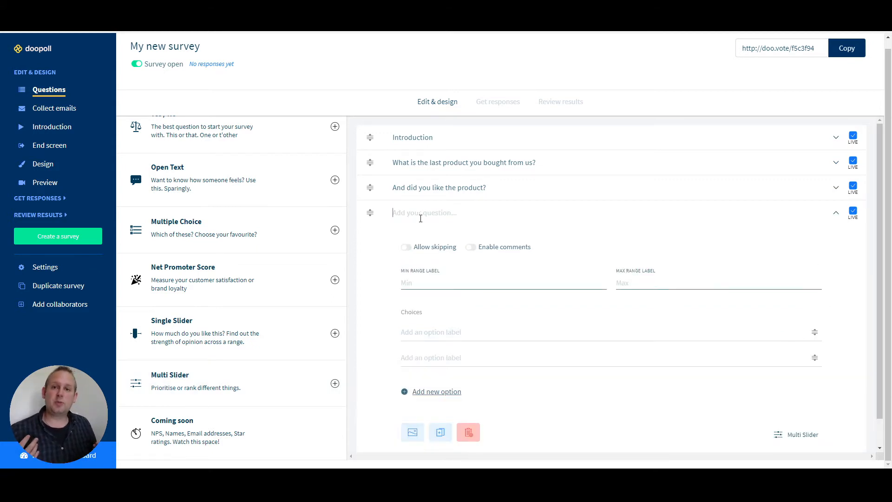
click(421, 218)
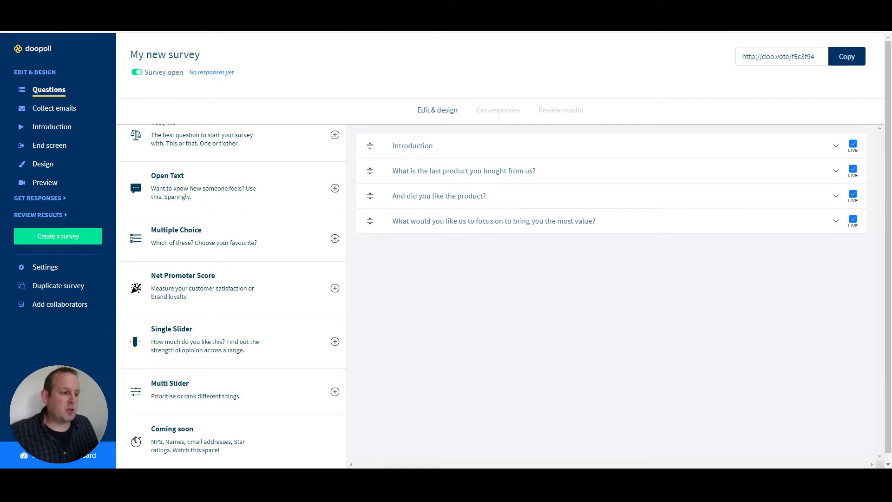
Step: Open the survey's public link in a new browser tab and continue past the Introduction slide
triple_click(787, 62)
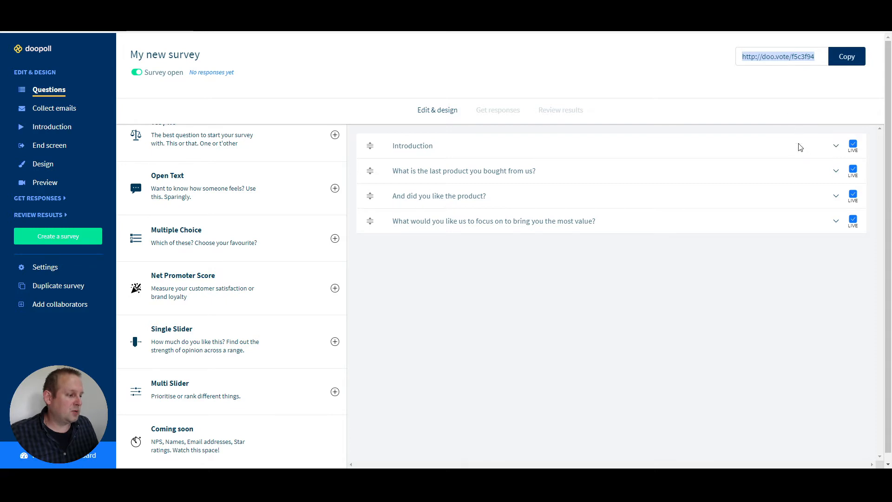
key(ctrl+t)
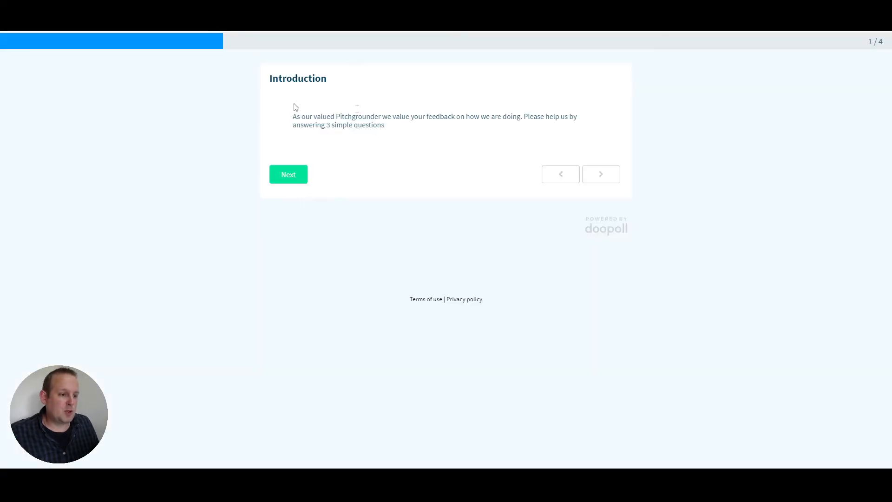
click(295, 178)
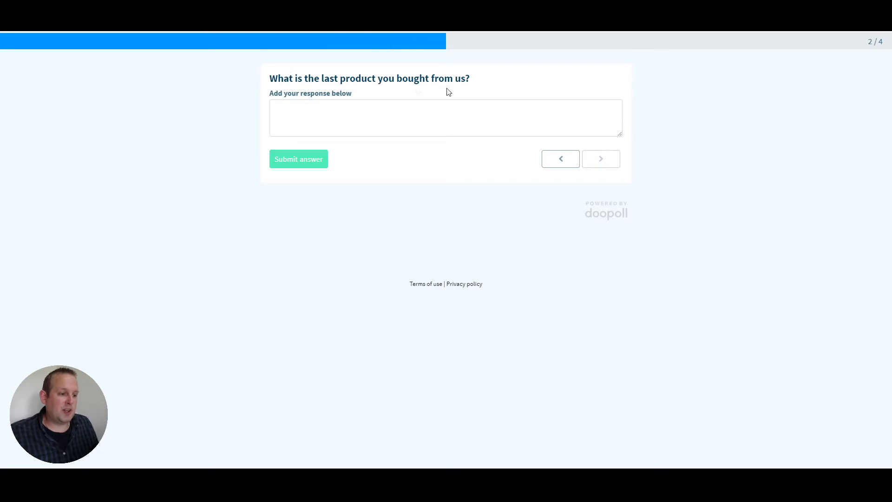
Step: Submit "xyz" as the last product bought and "It's Awesome!" for whether the product was liked
click(467, 122)
text(xyz)
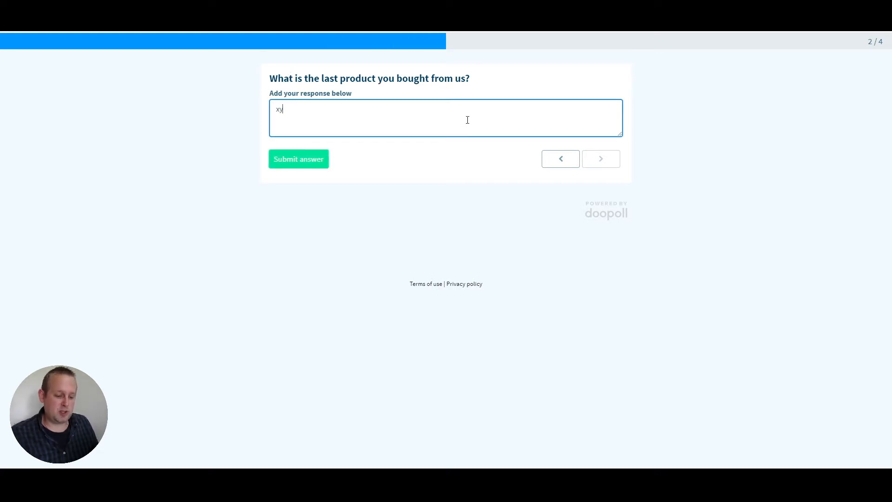
click(277, 161)
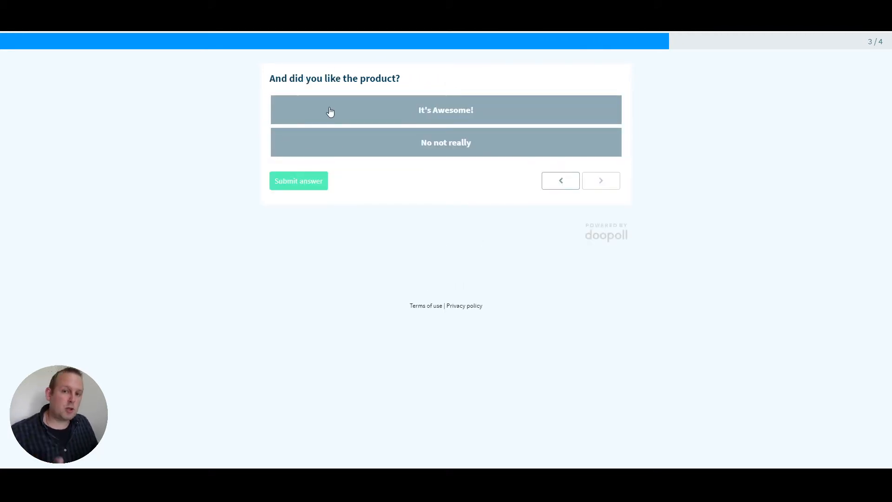
click(441, 115)
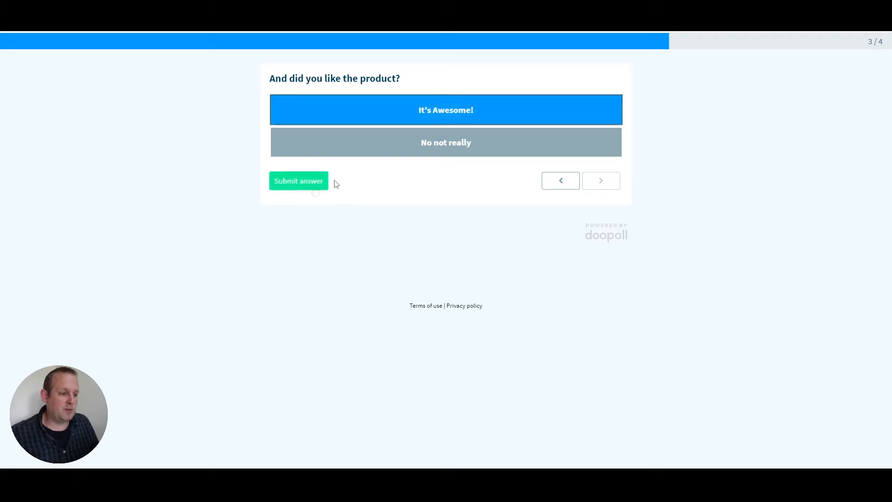
click(302, 181)
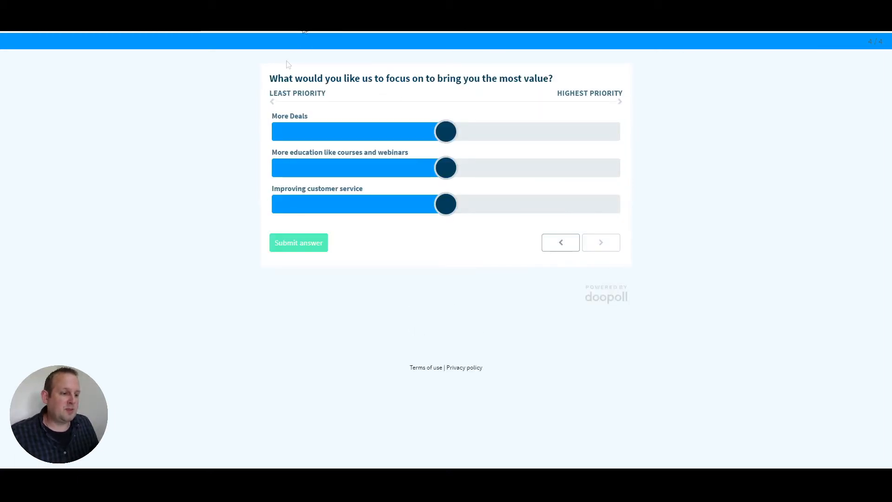
Step: Rate More Deals slightly above the middle, More education near the highest priority and Improving customer service below the middle, and submit the answer
drag(445, 131, 487, 127)
drag(446, 172, 582, 167)
drag(458, 205, 387, 204)
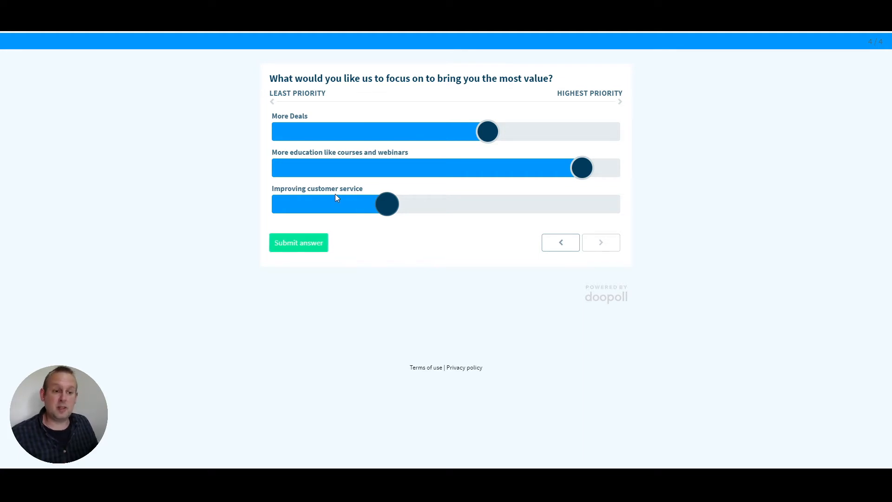
click(314, 246)
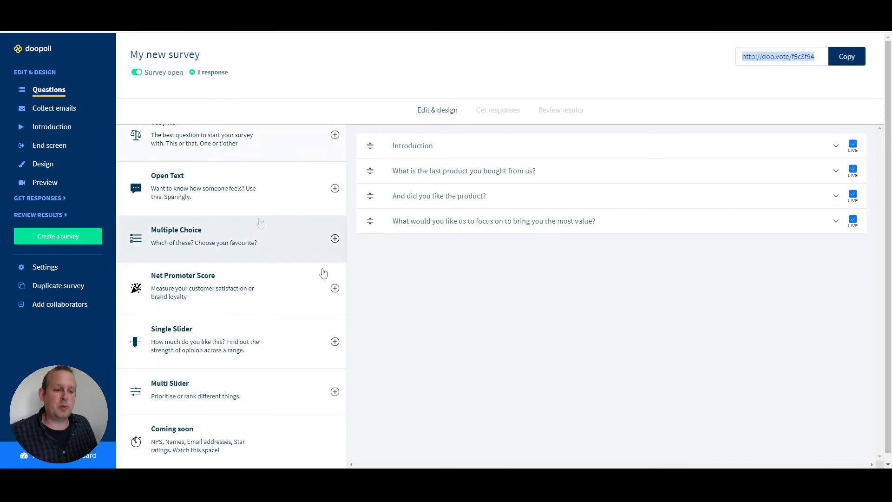
Step: Enable email collection for the survey in its email collection settings
click(49, 111)
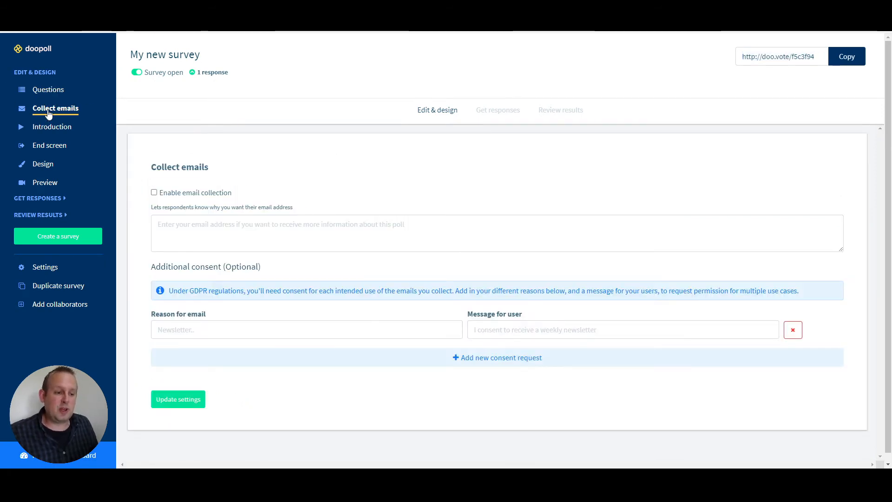
click(192, 194)
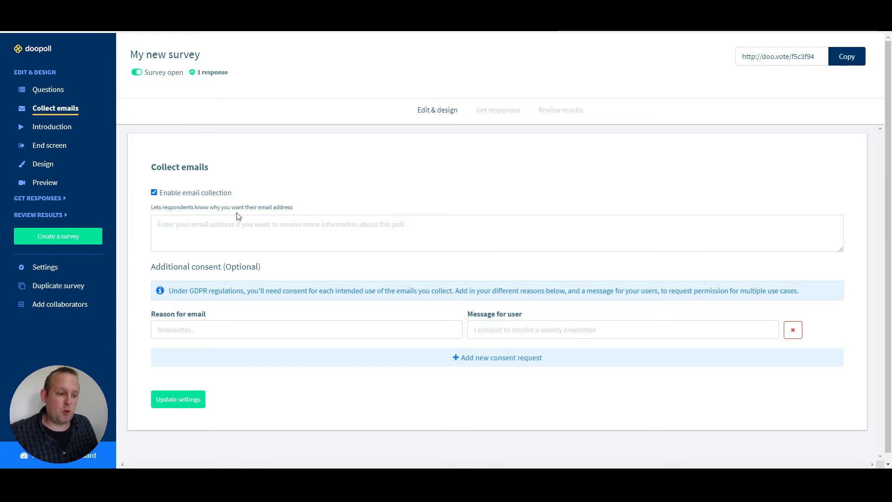
click(415, 221)
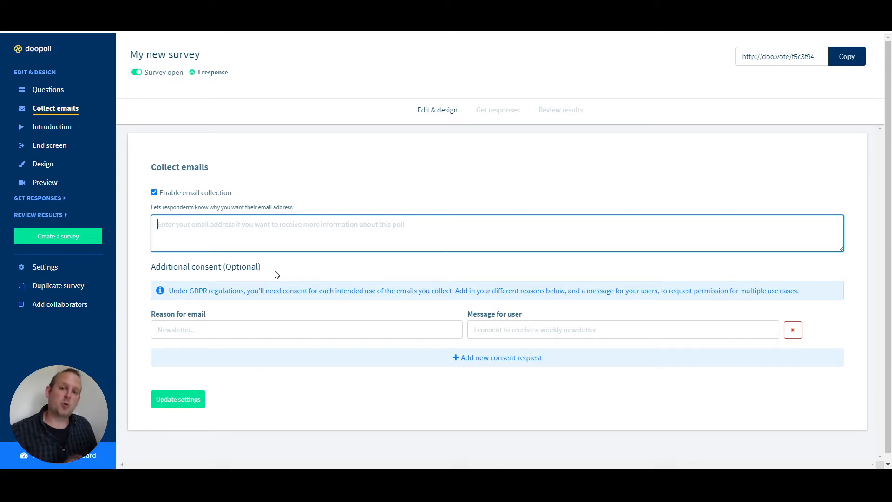
Step: Fill in the consent request with reason "Weekly Newsletter" and message "I want it!", and add another blank consent request
click(270, 329)
click(578, 329)
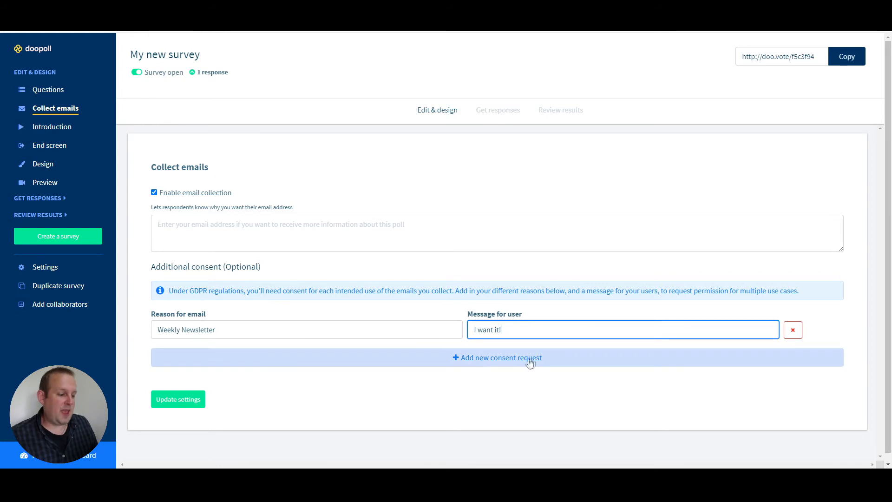
click(508, 364)
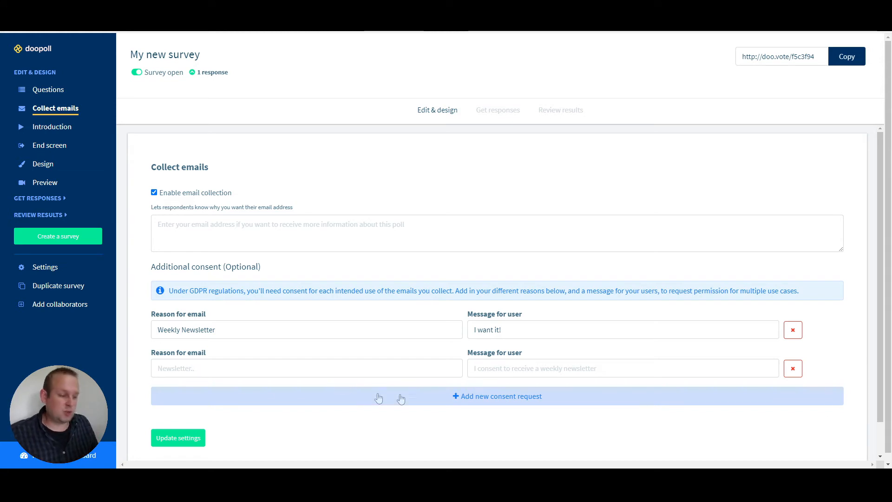
Step: Remove the blank second consent request and open the survey's introduction settings
click(793, 368)
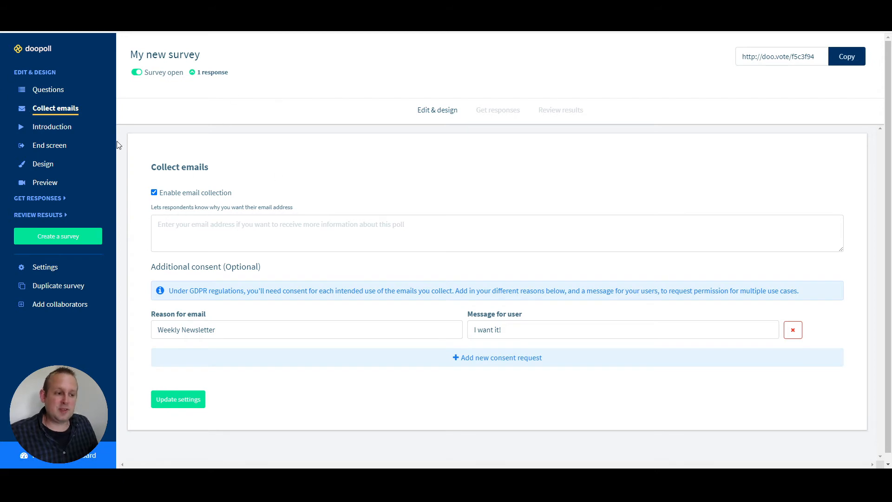
click(52, 134)
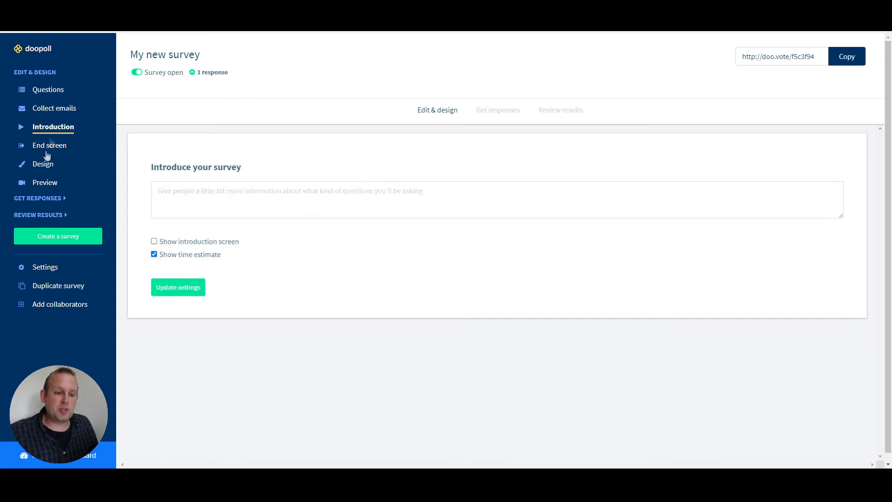
Step: Try out the Spring, Winter, Autumn and Summer themes in the survey's design settings, leaving Summer selected
click(45, 170)
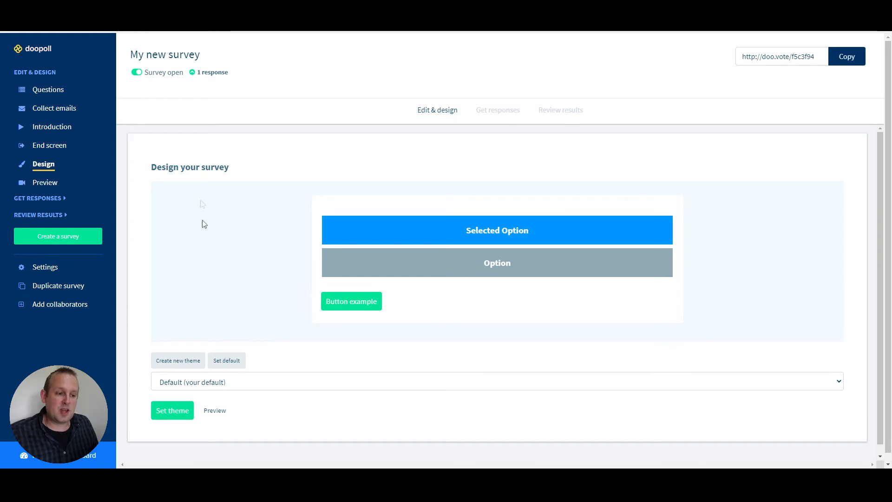
scroll(334, 328, down, 1)
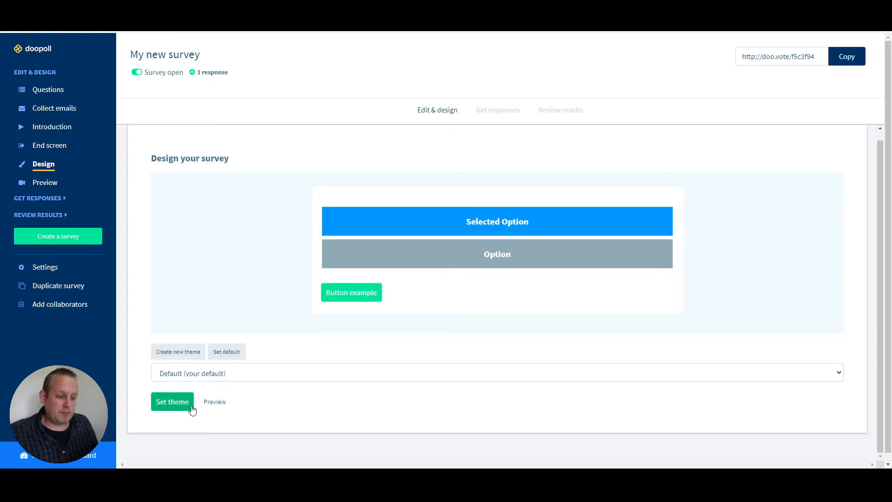
click(235, 373)
click(194, 397)
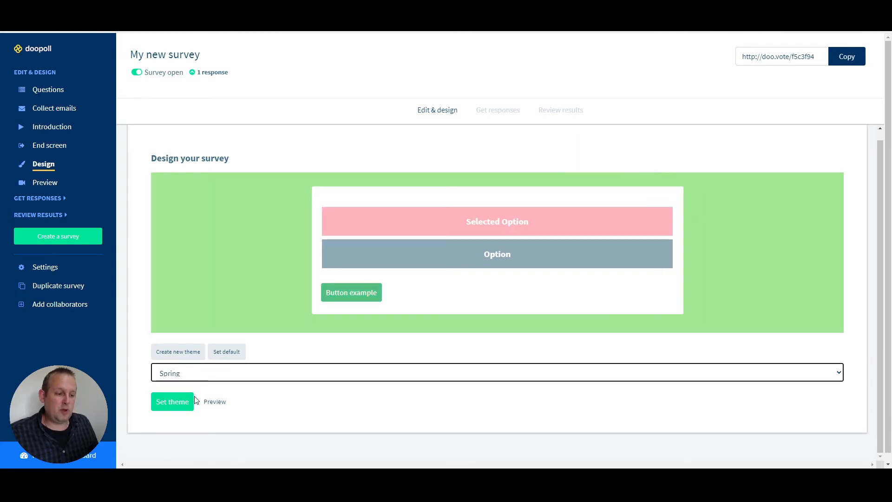
click(215, 379)
click(213, 406)
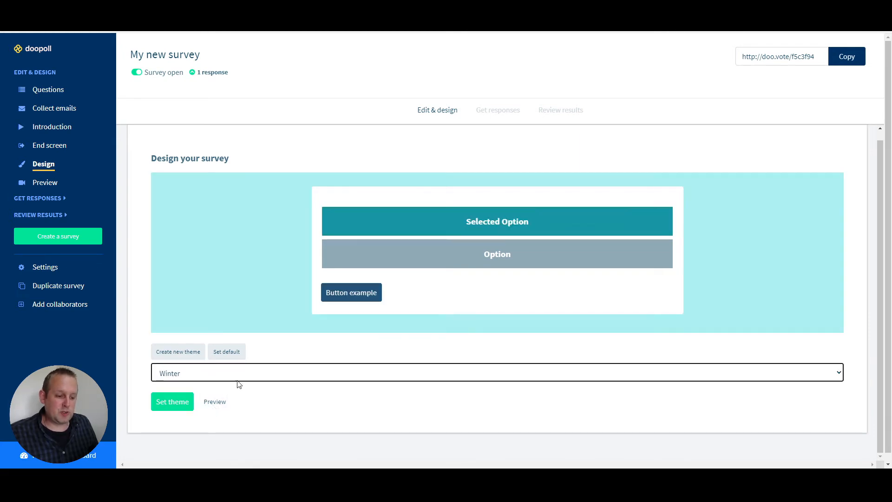
key(Up)
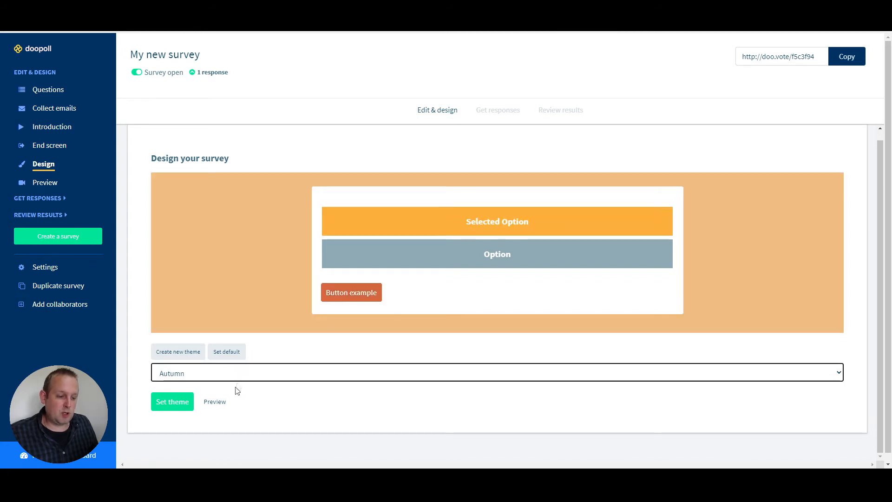
key(Up)
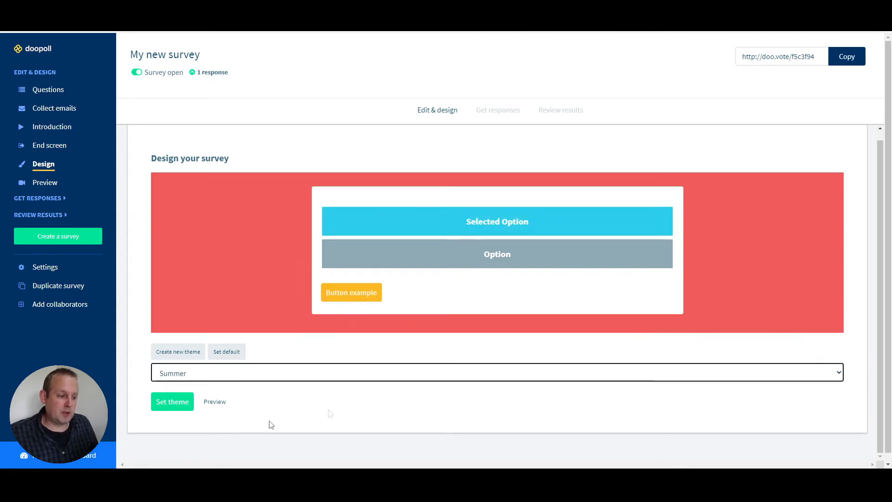
scroll(391, 352, down, 1)
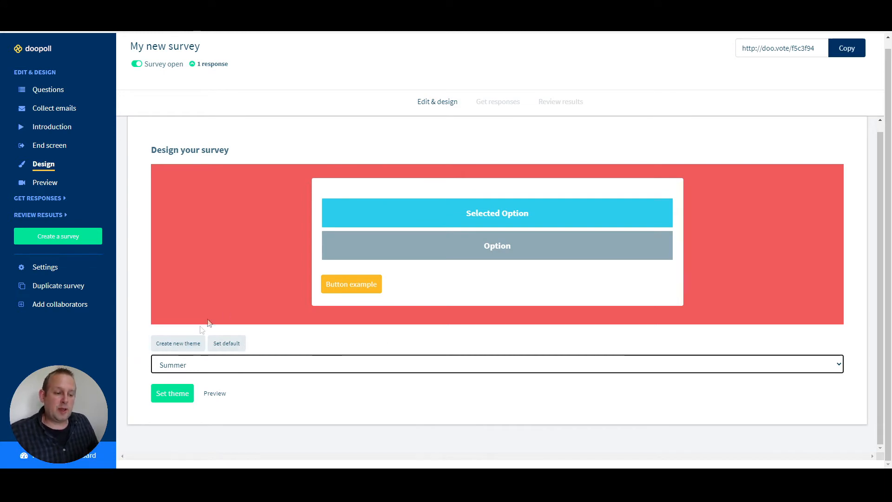
Step: Set up a new theme named "Custom Brand" with background colour #0b7bb3, button colour #ffba26 and highlight colour #2bcded
click(170, 348)
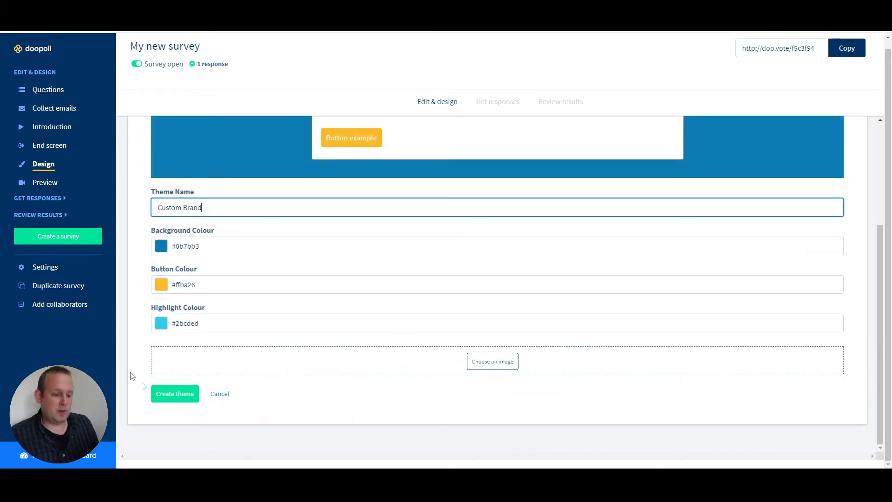
click(175, 403)
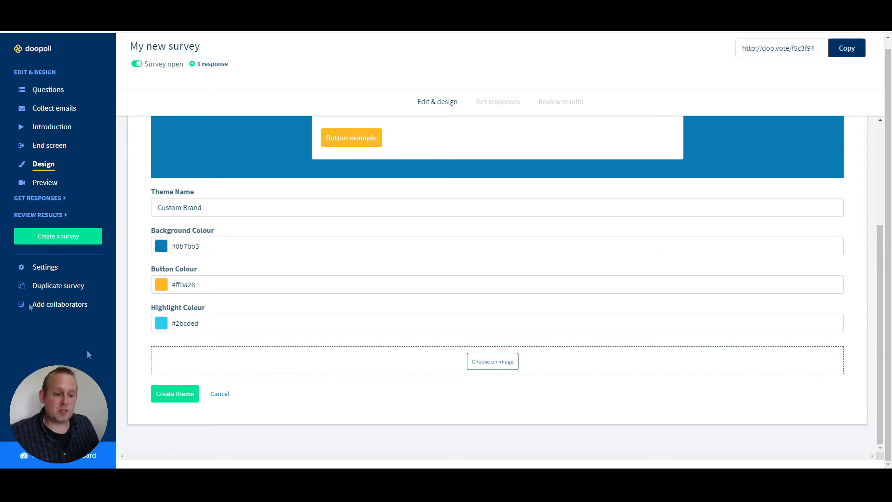
Step: Examine the recipients, subject and template of the form for sharing the survey by email
click(39, 199)
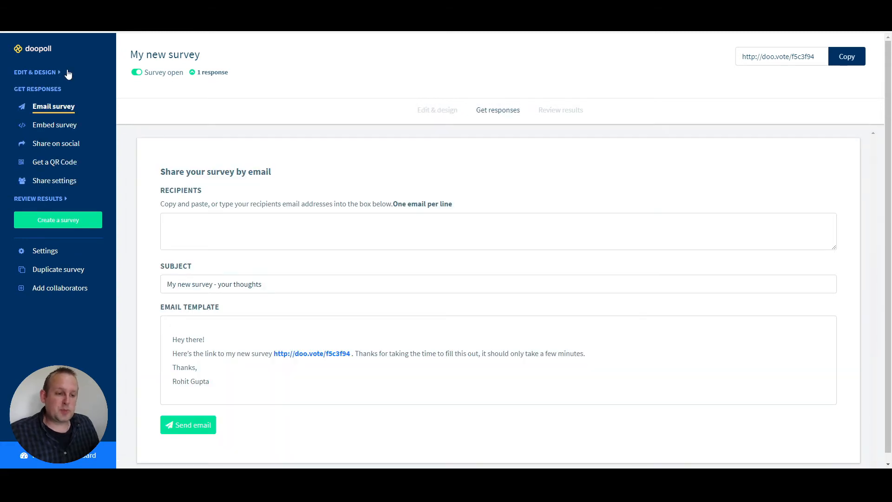
click(206, 231)
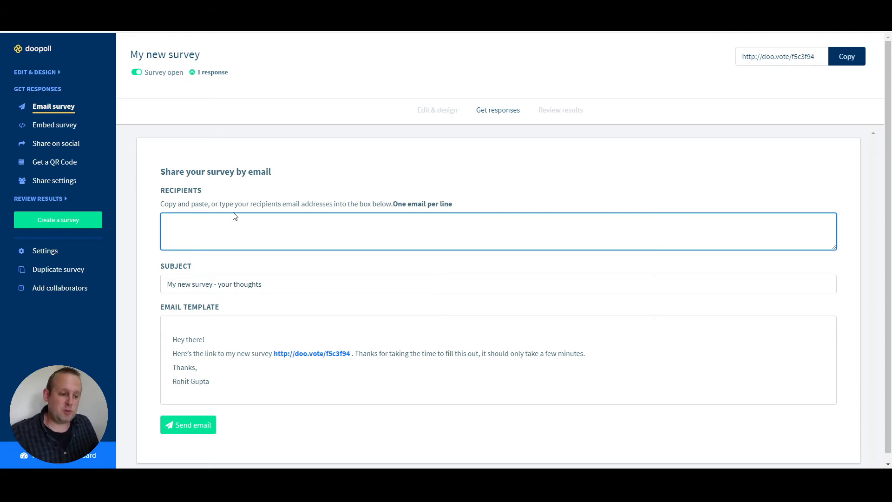
double_click(308, 284)
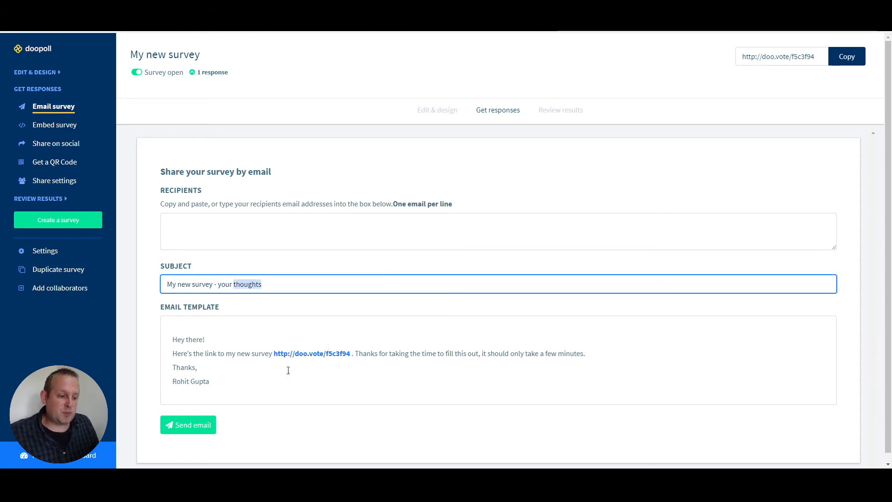
scroll(249, 408, down, 1)
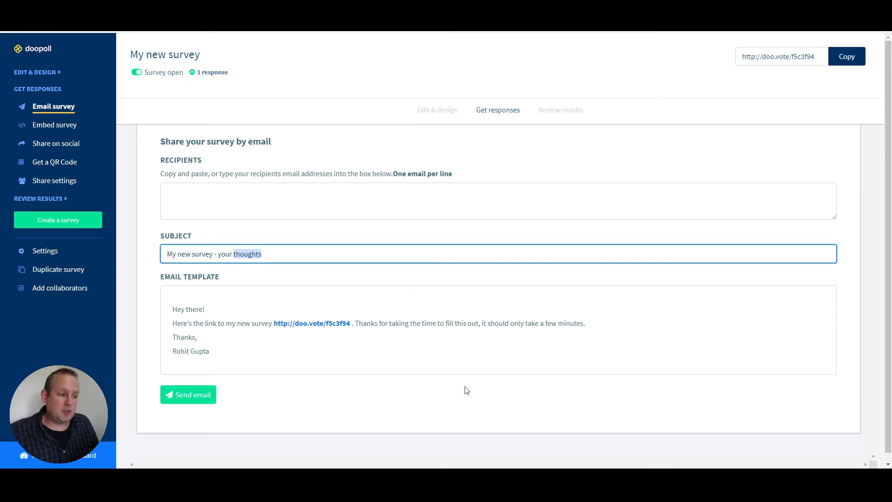
Step: Reveal the HTML embed code for placing the survey on a website
click(44, 130)
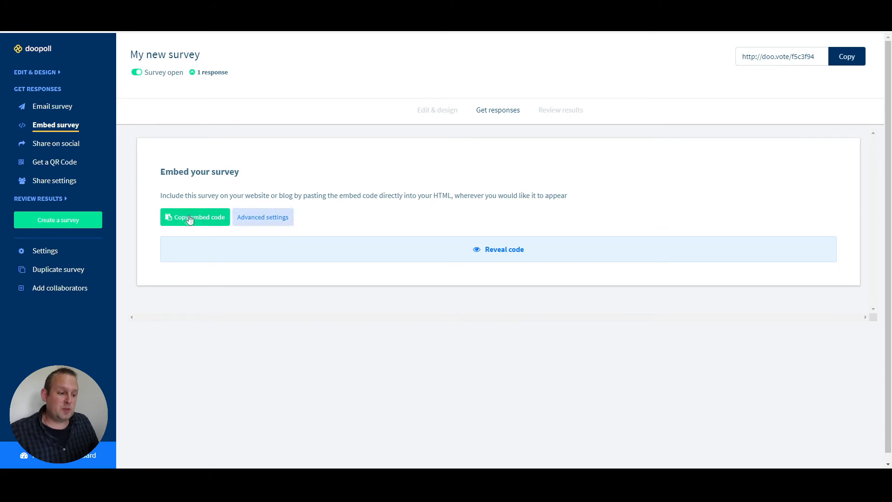
click(539, 253)
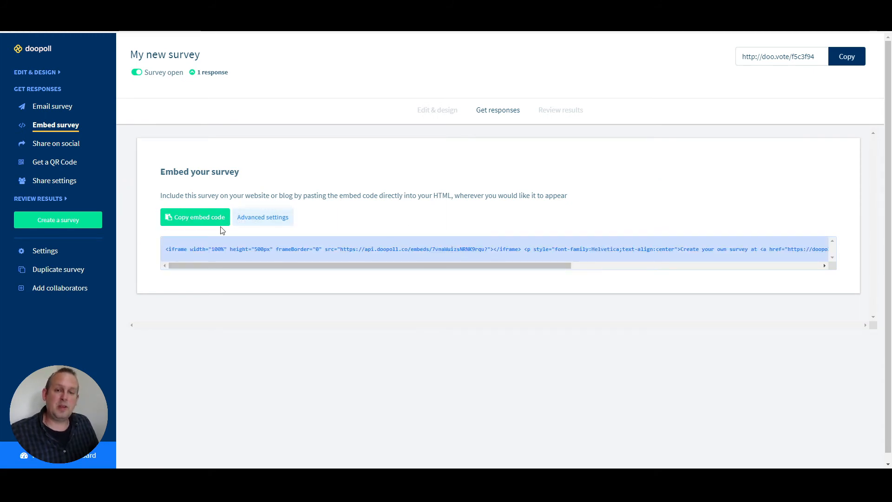
Step: Look through the survey's social media sharing, QR code and live-results share settings
click(46, 148)
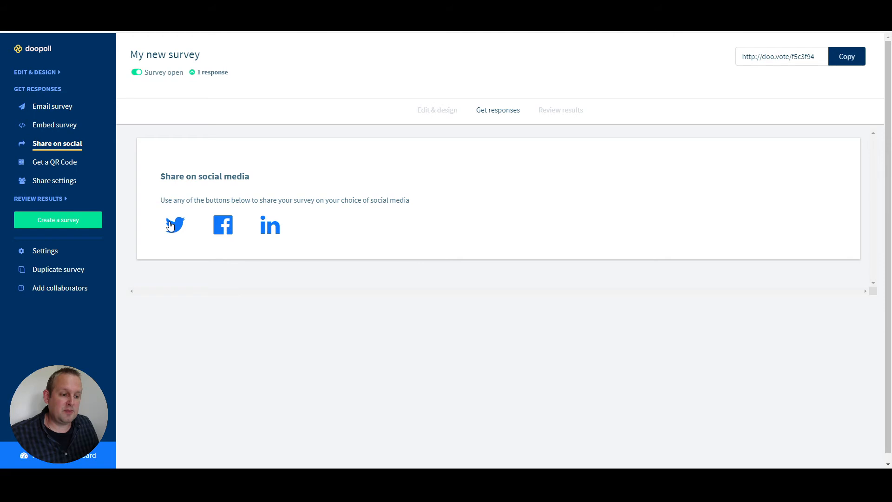
click(46, 166)
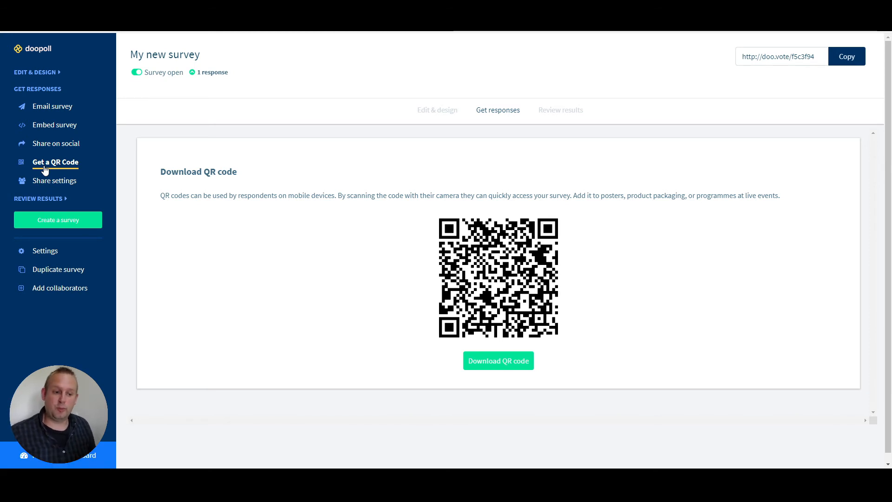
click(43, 181)
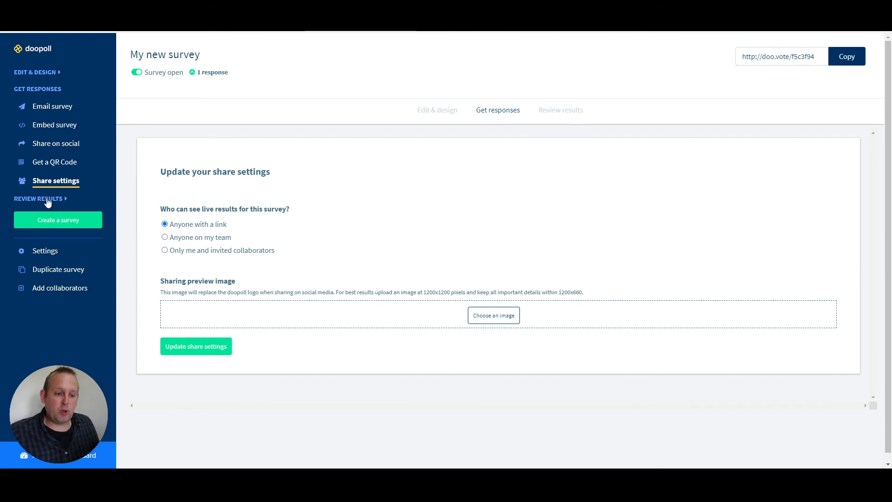
Step: Review the survey results for all three questions in table view
click(48, 199)
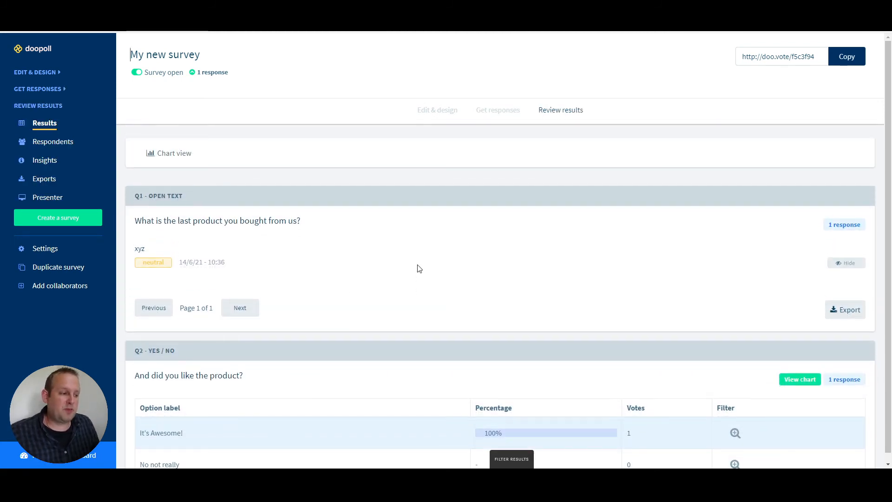
scroll(416, 268, down, 6)
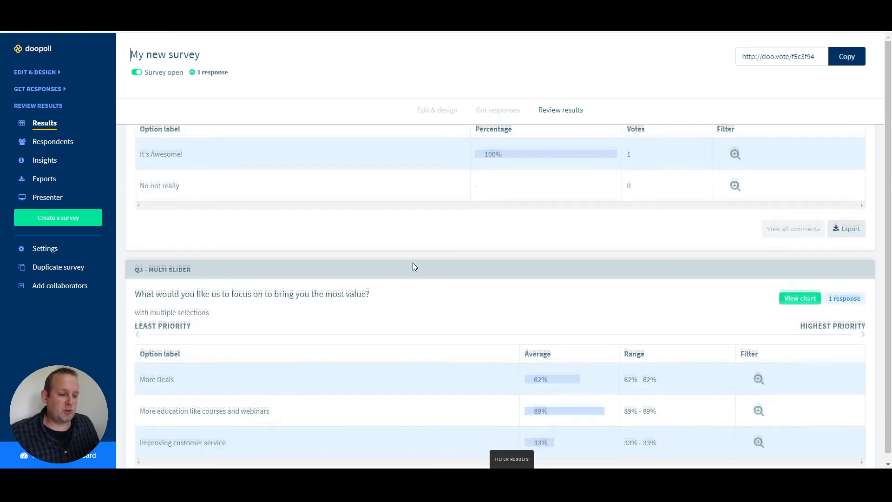
scroll(414, 267, down, 1)
scroll(413, 265, up, 7)
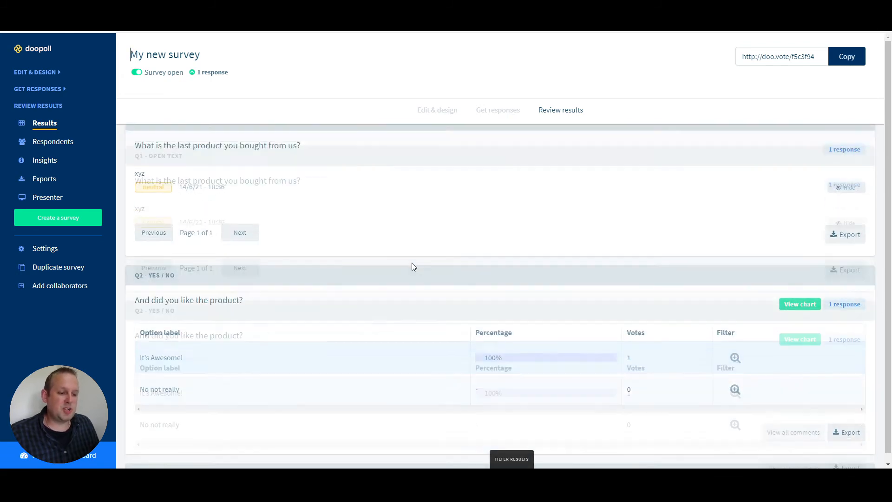
Step: Switch the results to chart view and display the "And did you like the product?" answers as a bar chart
click(175, 157)
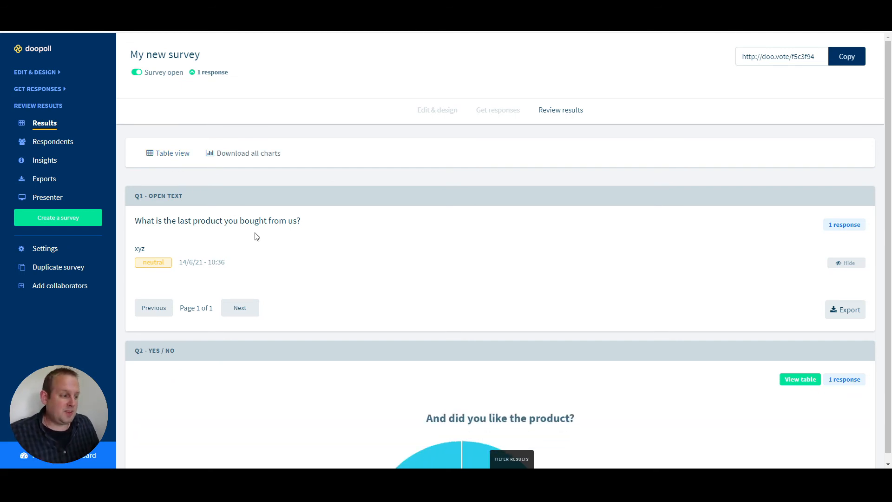
scroll(256, 236, down, 7)
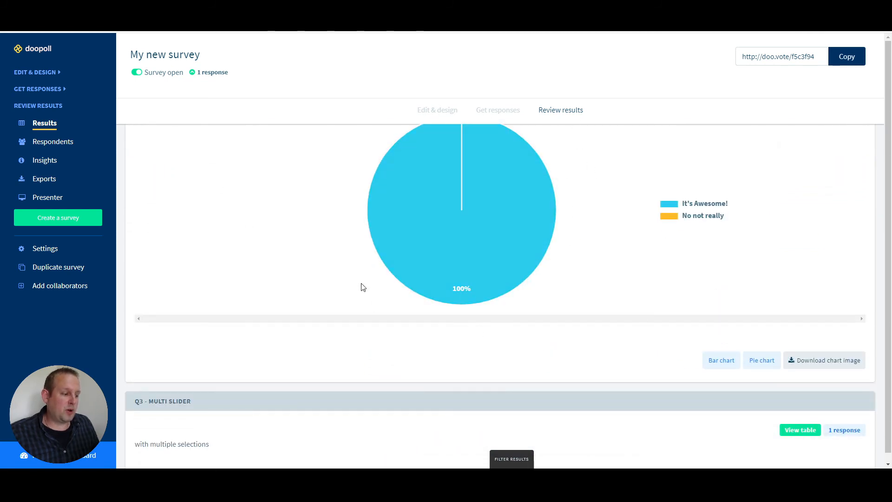
scroll(629, 350, up, 1)
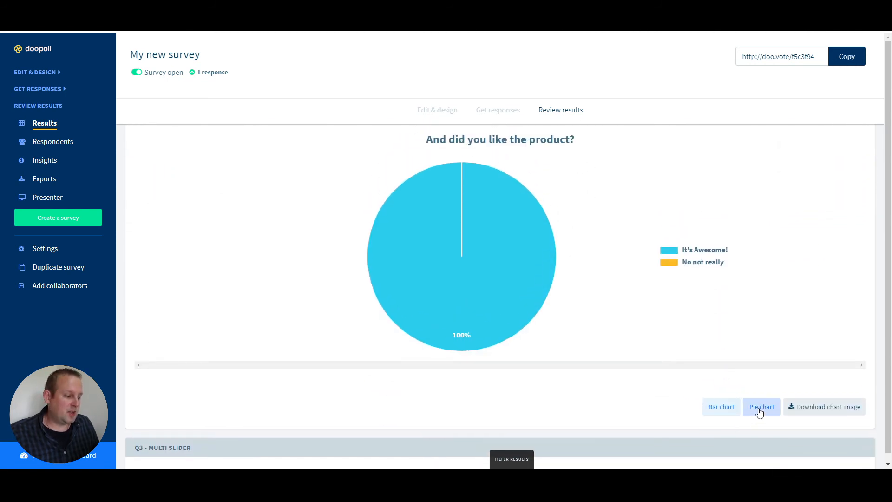
click(722, 407)
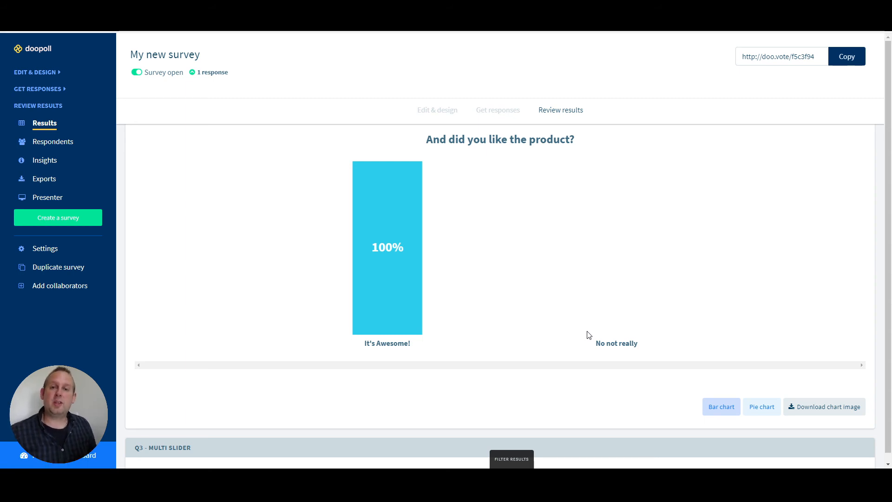
Step: Compare the bar chart styles for the focus-priority question and display it as a horizontal bar chart
scroll(589, 241, down, 8)
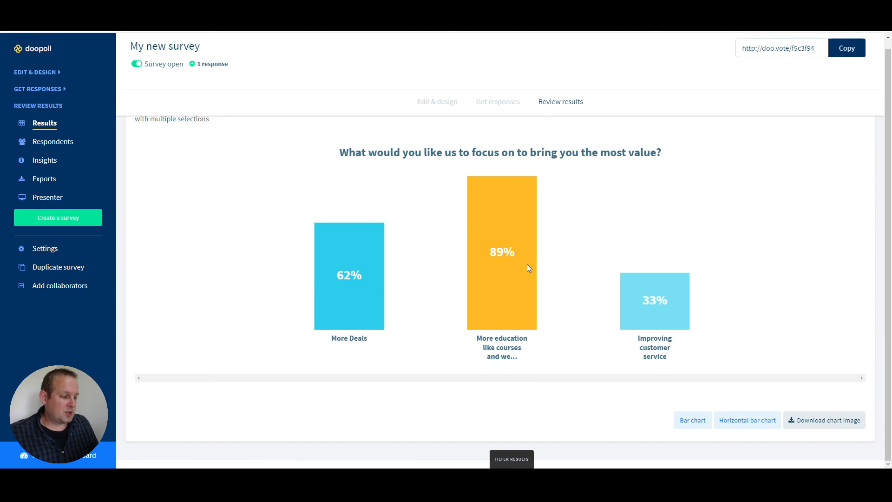
click(742, 429)
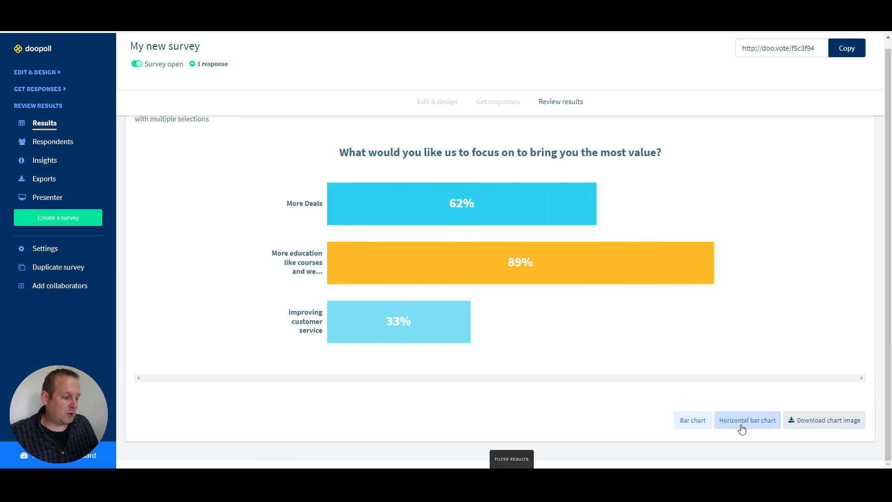
click(689, 427)
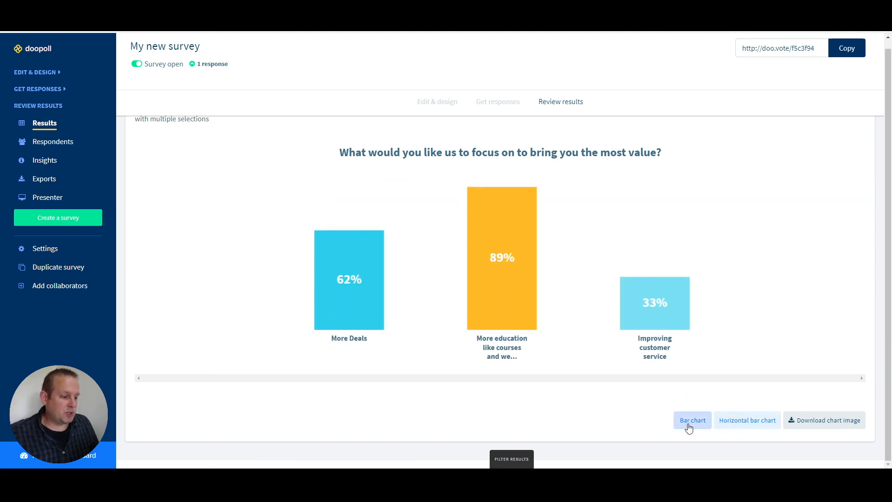
click(743, 422)
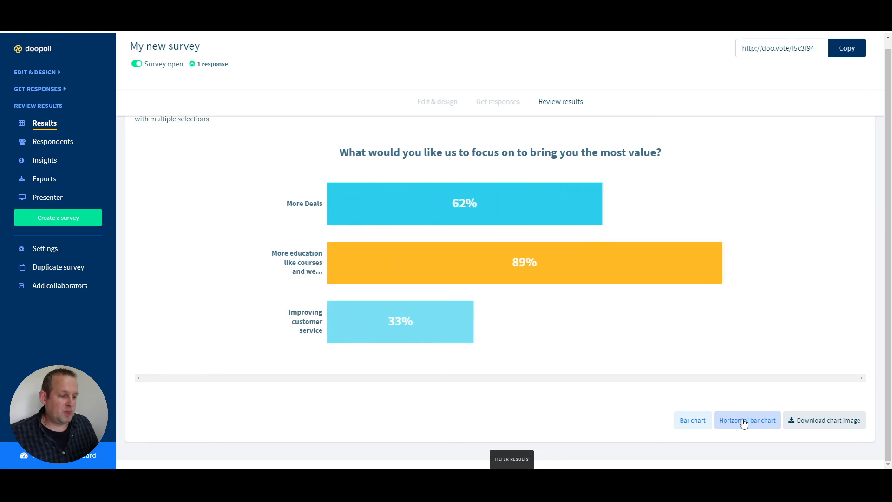